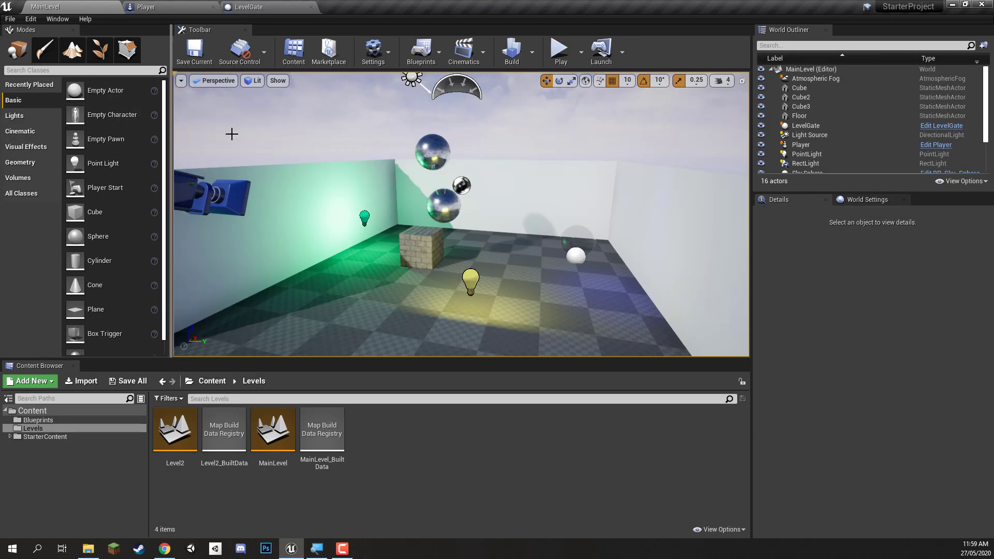
# - Open the Edit menu in the level editor's menu bar
pyautogui.click(35, 20)
# - In Project Settings > Description, set Project Displayed Title to 'Starter Game'
pyautogui.click(75, 165)
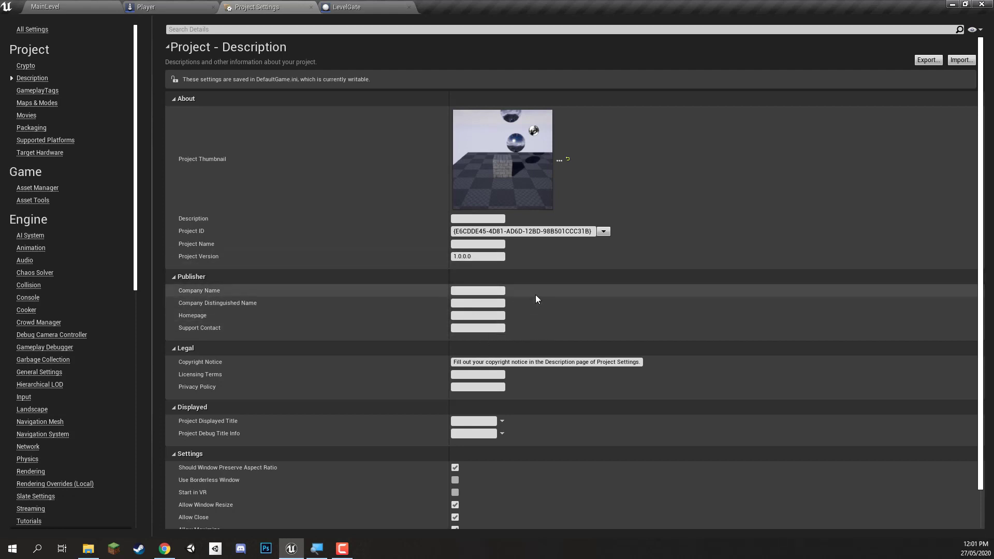
pyautogui.scroll(-1, 534, 307)
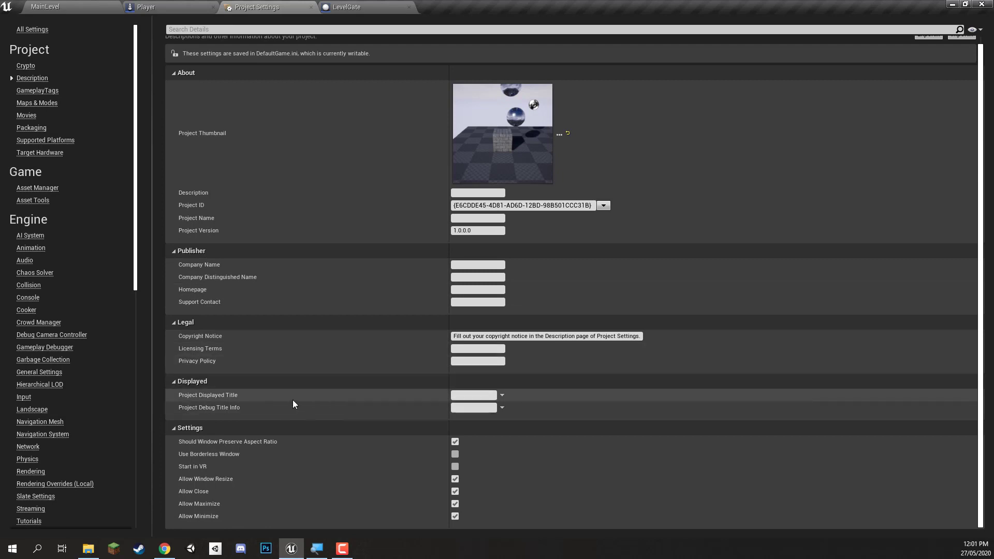
pyautogui.moveTo(267, 401)
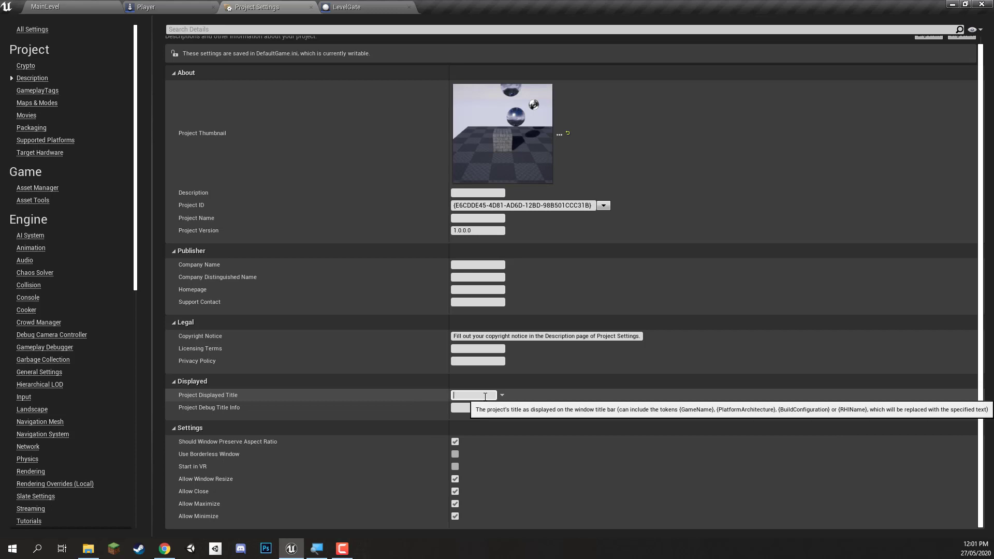
pyautogui.write('Starter Game')
pyautogui.press('Return')
pyautogui.click(576, 406)
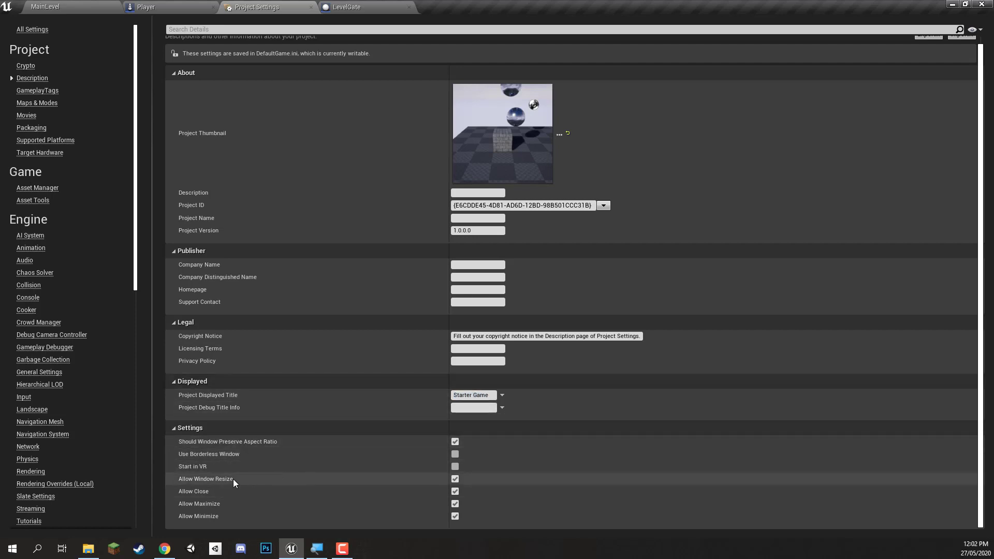
# - In Maps & Modes, change Default GameMode from GameModeBase to MyGameMode
pyautogui.click(34, 103)
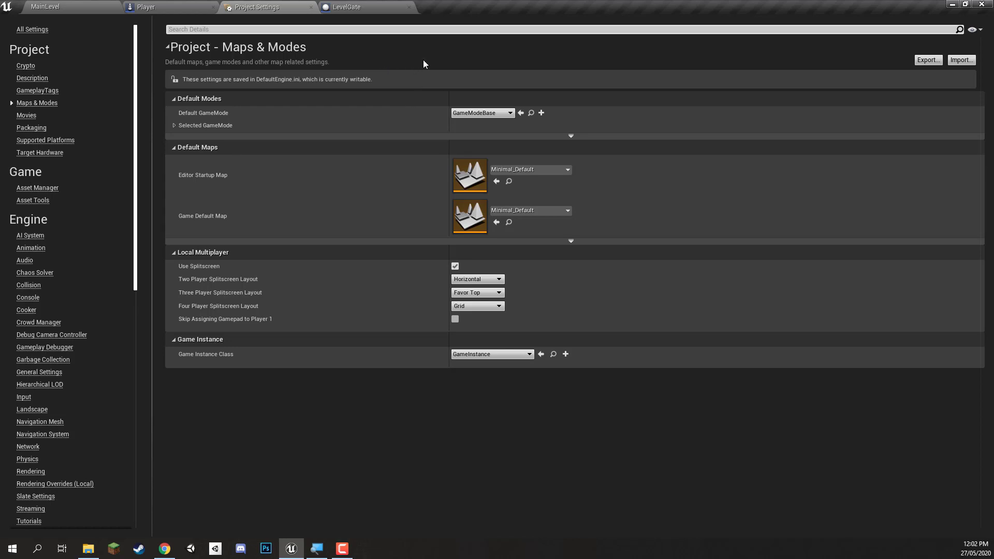
pyautogui.click(486, 113)
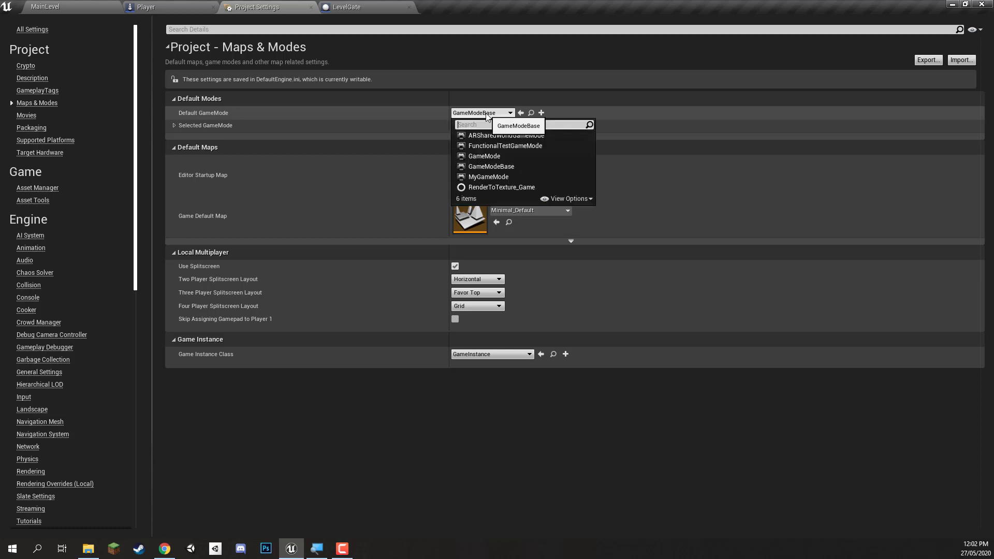
pyautogui.click(488, 178)
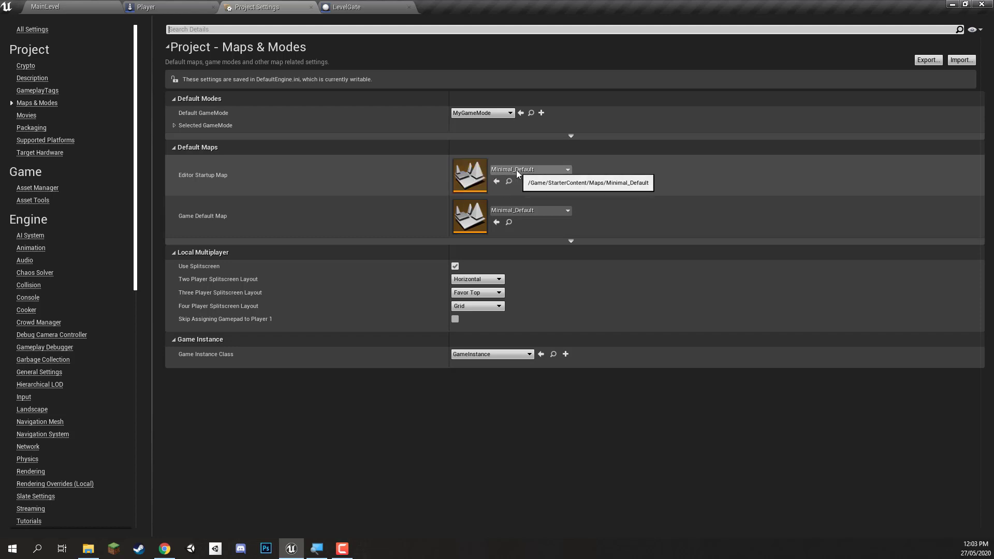
# - Choose MainLevel for Editor Startup Map and for Game Default Map, replacing Minimal_Default
pyautogui.click(555, 171)
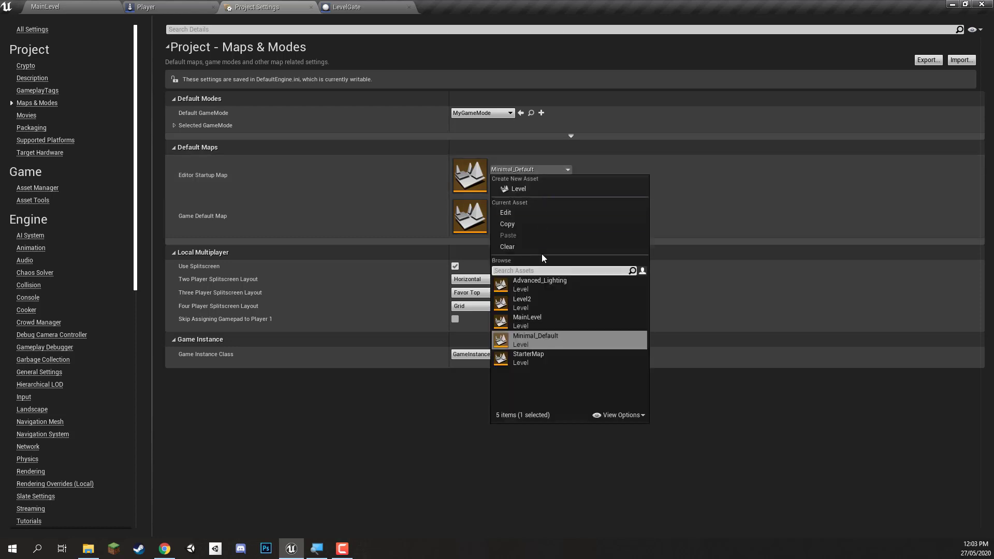
pyautogui.click(540, 319)
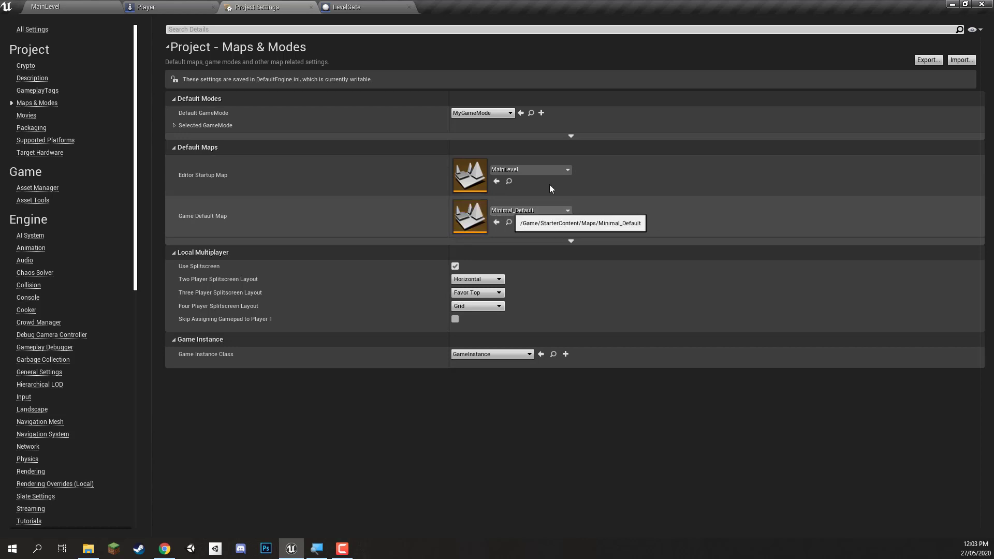
pyautogui.click(541, 211)
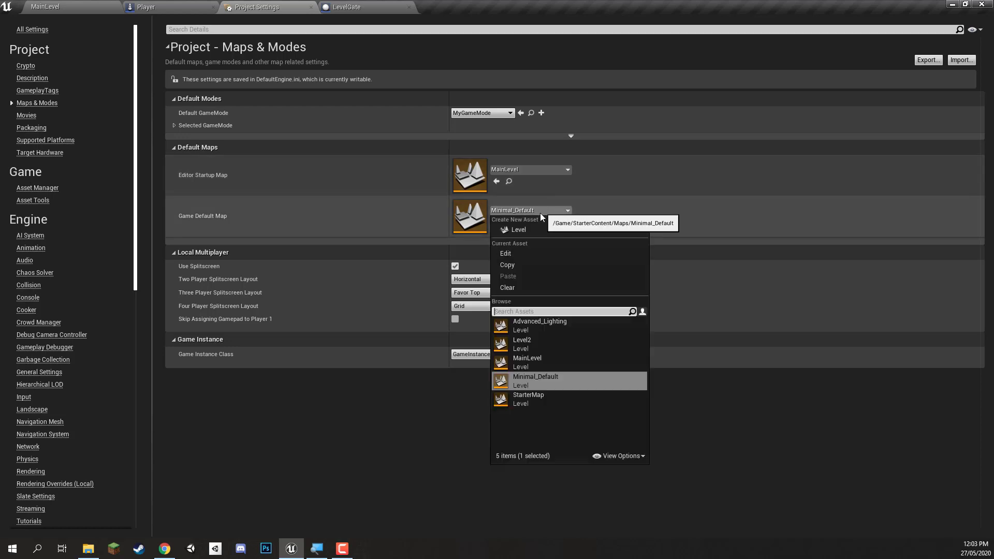
pyautogui.click(520, 365)
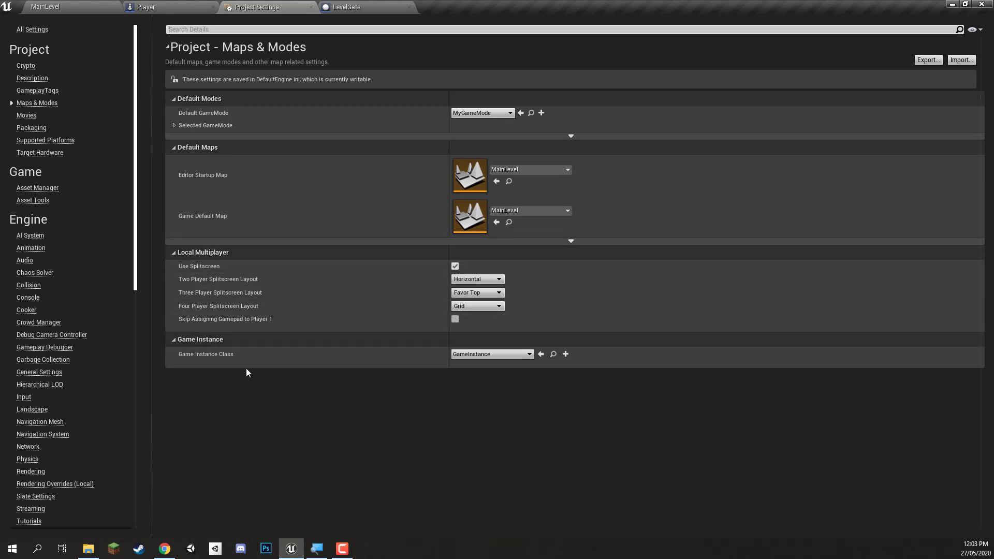
# - Back on the MainLevel tab, show File > Package Project > Windows 32-bit and 64-bit targets
pyautogui.click(73, 6)
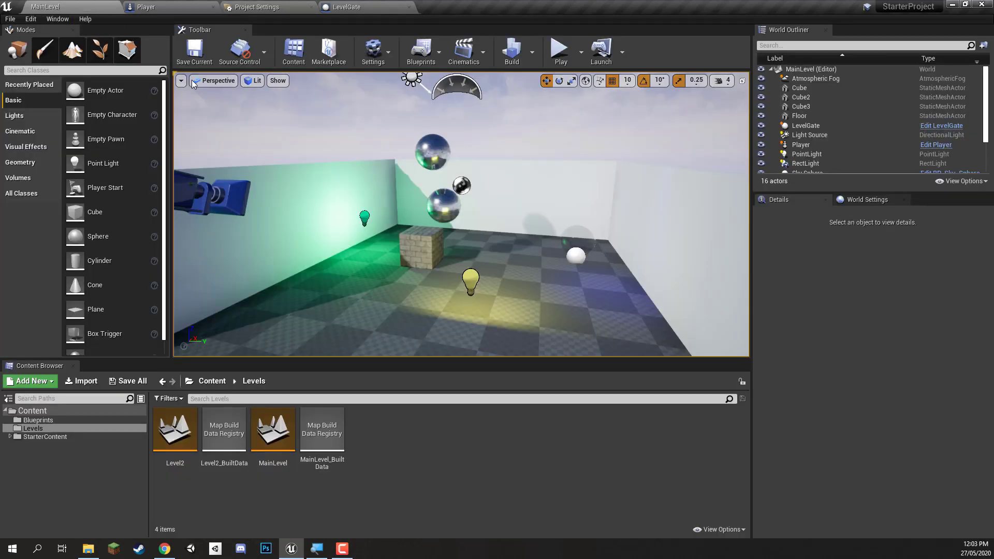
pyautogui.click(10, 20)
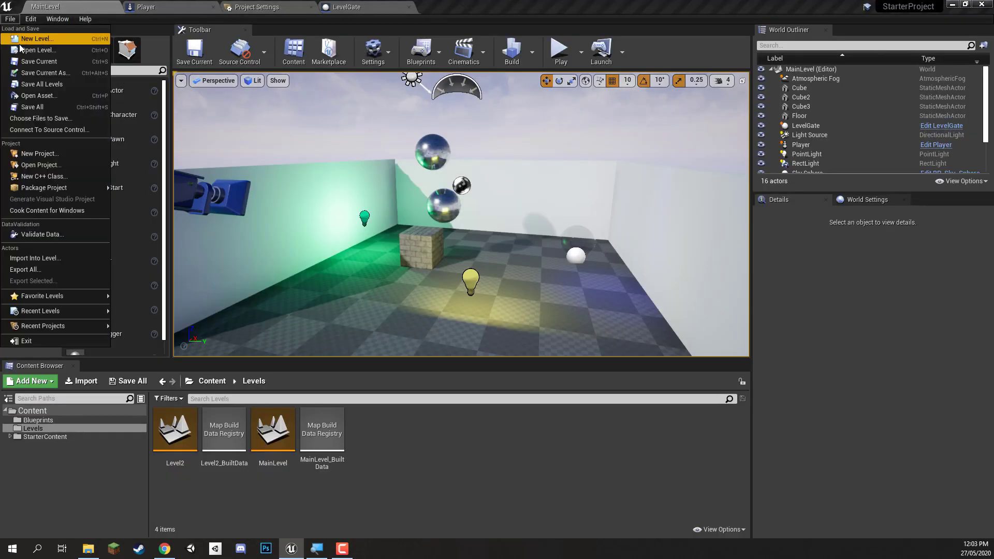
pyautogui.moveTo(70, 190)
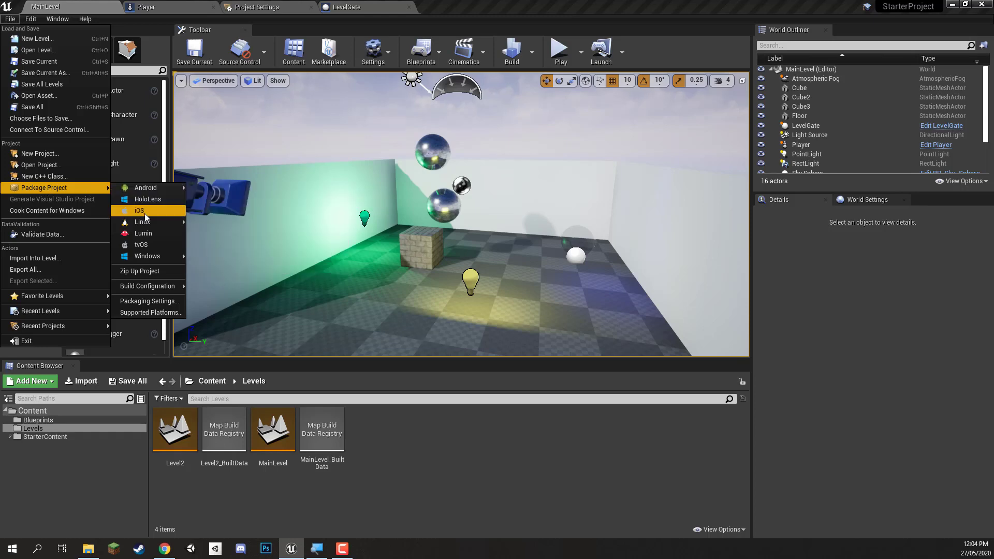
pyautogui.moveTo(146, 223)
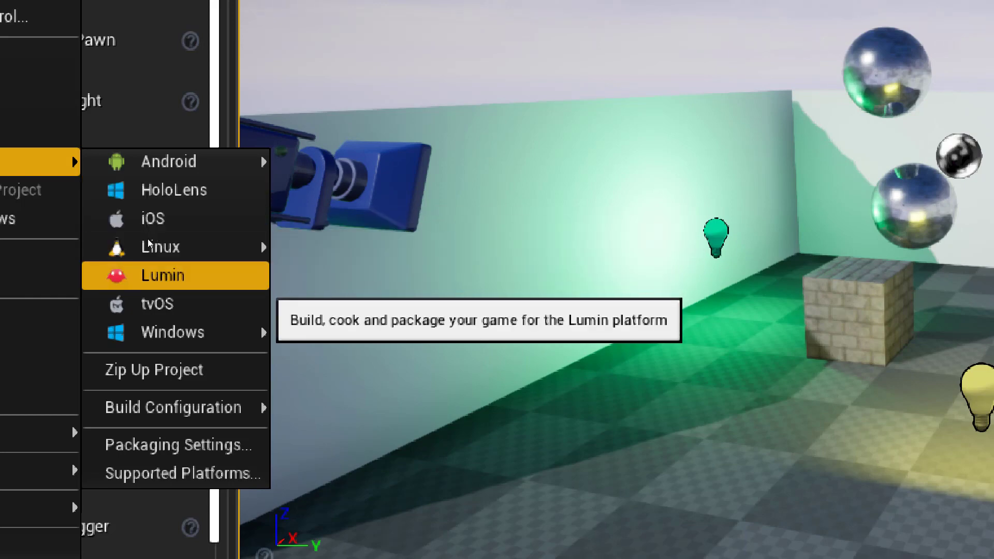
pyautogui.press('Down')
pyautogui.press('Down')
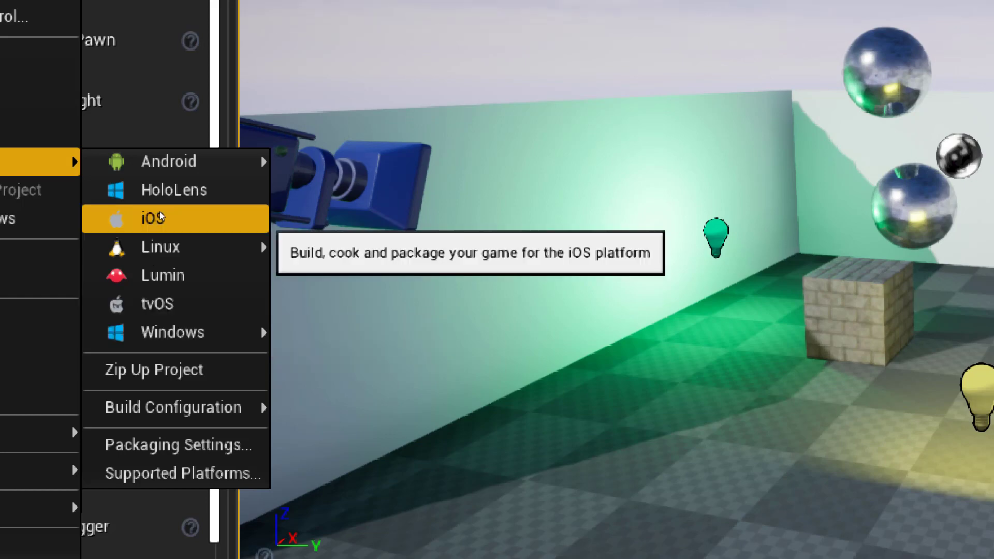
pyautogui.press('Down')
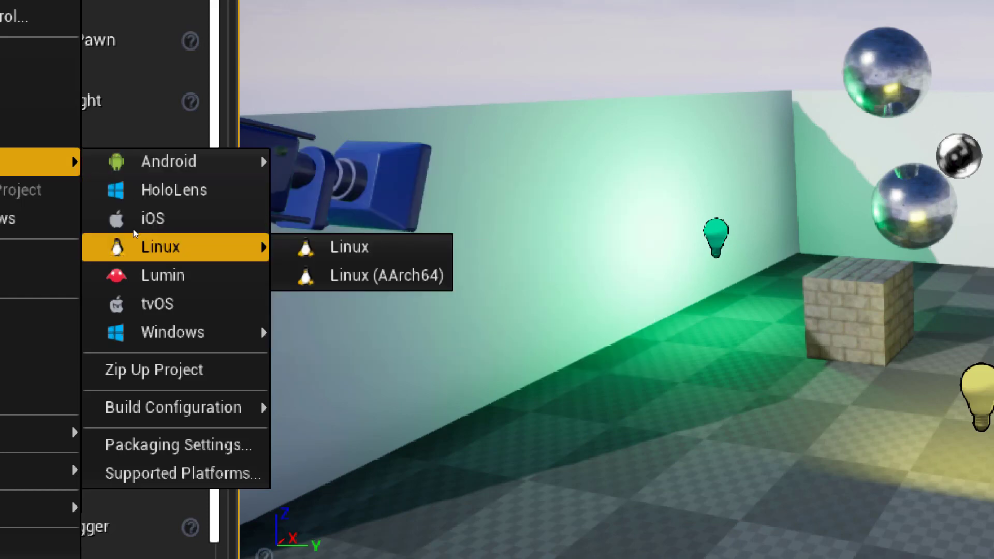
pyautogui.press('Down')
pyautogui.press('Down')
pyautogui.press('Down')
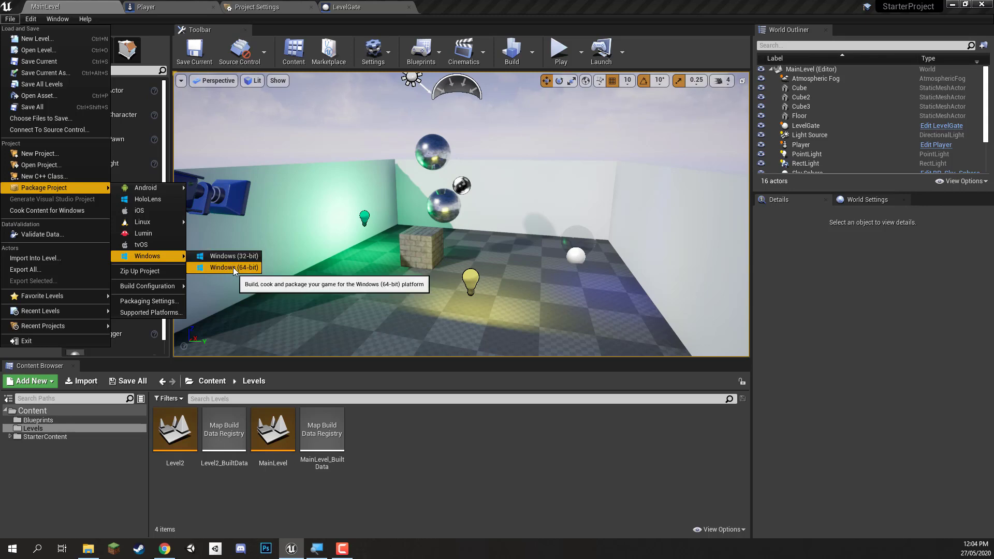
# - Package for Windows (64-bit) and create a new folder on the Desktop
pyautogui.click(231, 266)
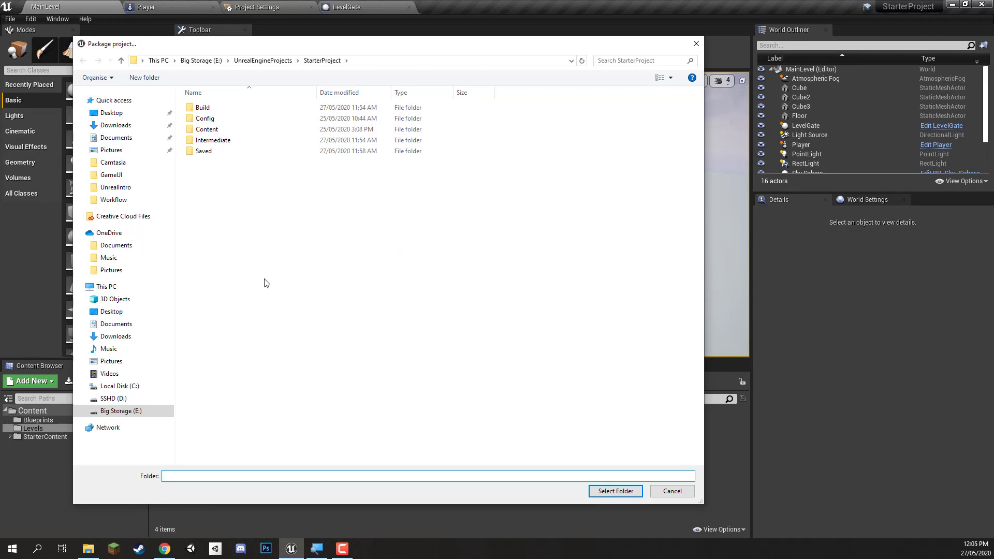
pyautogui.click(130, 313)
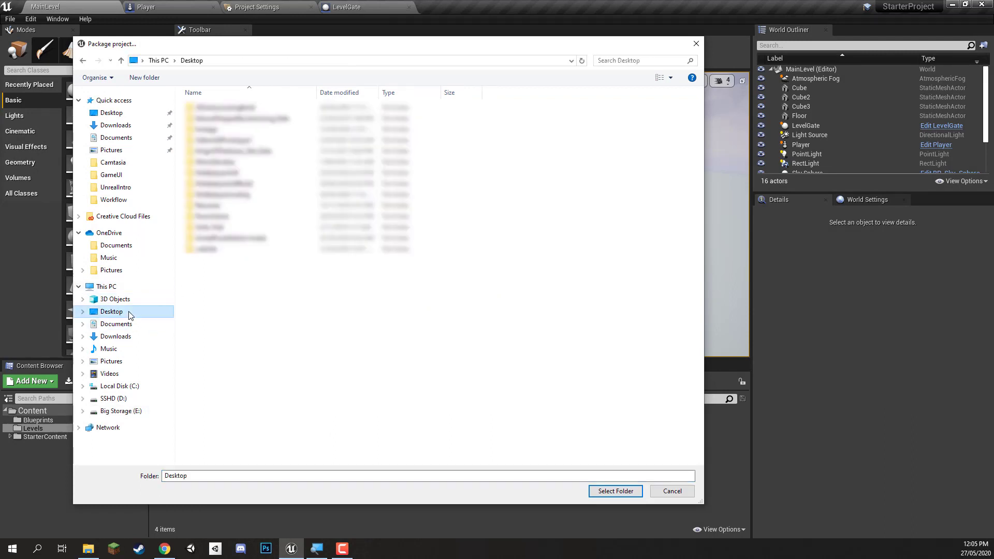
pyautogui.rightClick(214, 339)
pyautogui.moveTo(160, 453)
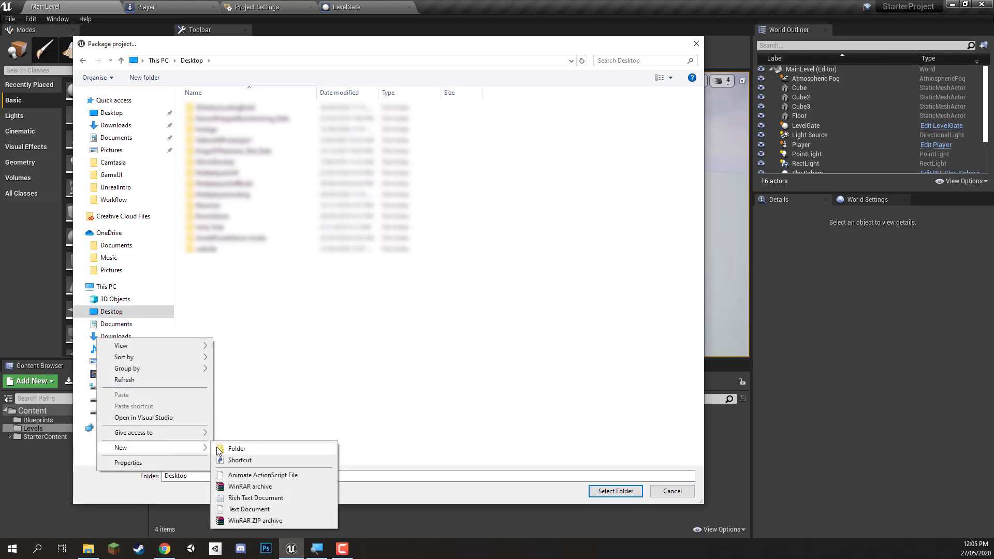
pyautogui.click(242, 449)
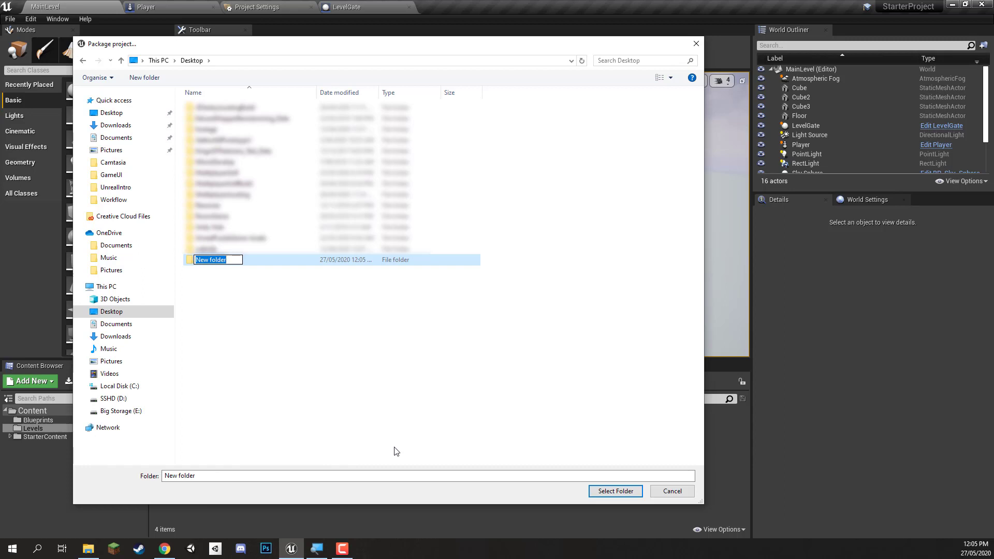
# - Name the new folder MyFirstGame and select it as the packaging destination
pyautogui.write('MYFirs')
pyautogui.press('BackSpace')
pyautogui.press('BackSpace')
pyautogui.press('BackSpace')
pyautogui.press('BackSpace')
pyautogui.press('BackSpace')
pyautogui.write('yFirstGame')
pyautogui.press('Return')
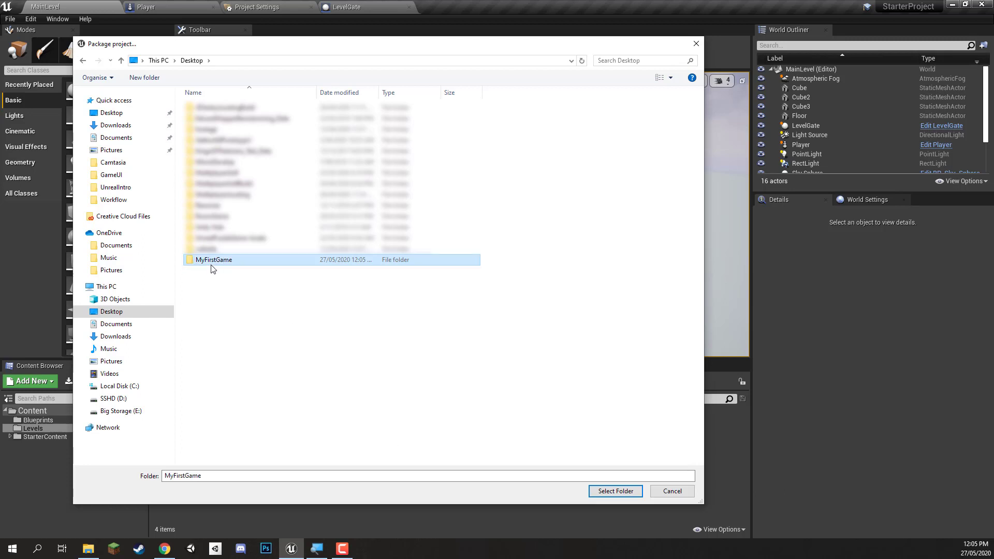
pyautogui.click(610, 496)
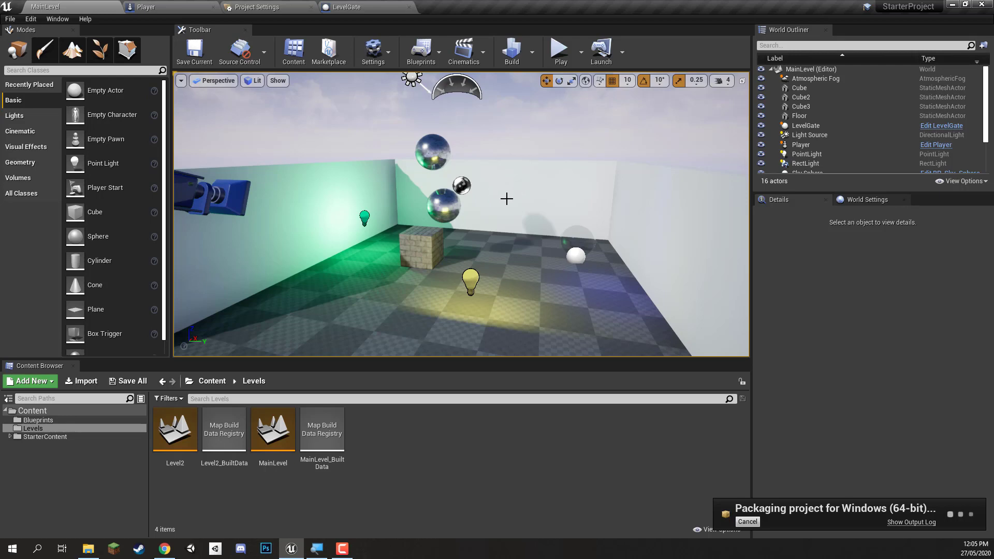
# - Wait for the Windows 64-bit packaging to finish, turning the level view slightly meanwhile
pyautogui.moveTo(508, 199)
pyautogui.mouseDown(button='right')
pyautogui.moveTo(465, 201)
pyautogui.moveTo(523, 202)
pyautogui.moveTo(512, 202)
pyautogui.mouseUp(button='right')
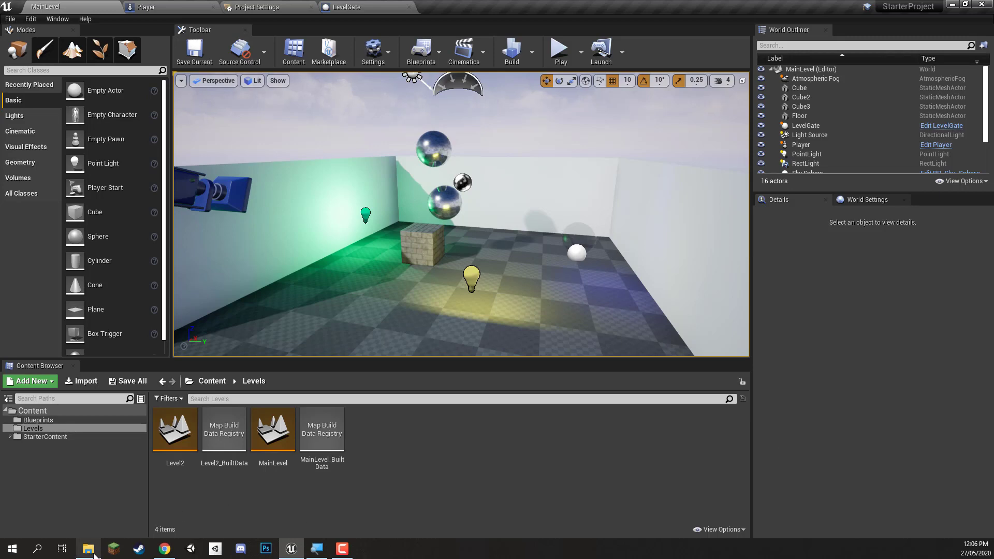
# - In File Explorer, navigate to Desktop > MyFirstGame > WindowsNoEditor
pyautogui.click(78, 533)
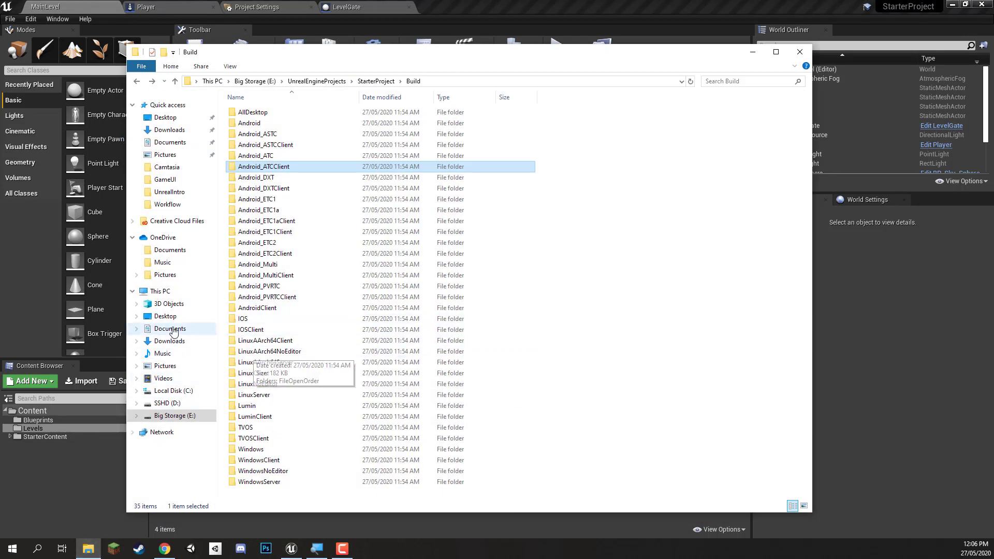
pyautogui.click(157, 317)
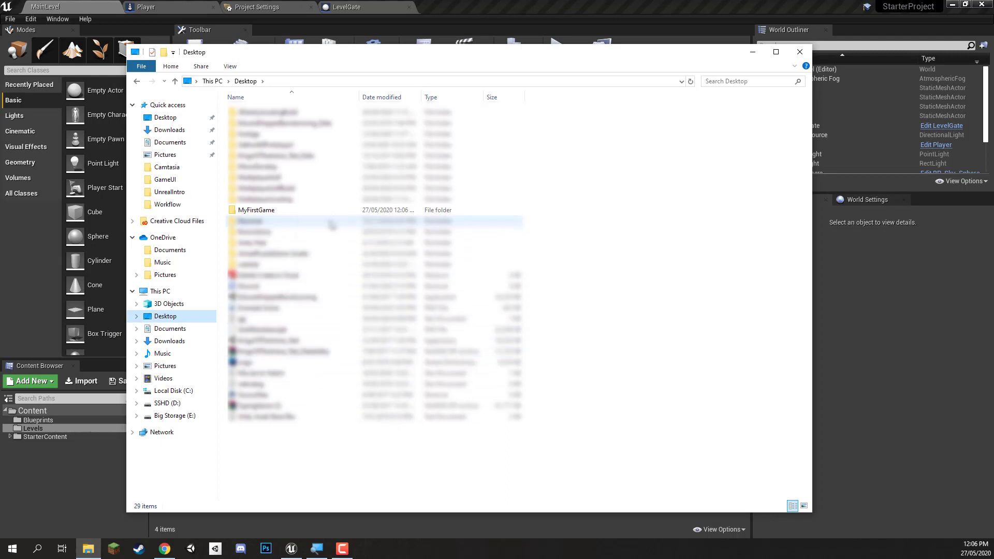
pyautogui.doubleClick(285, 211)
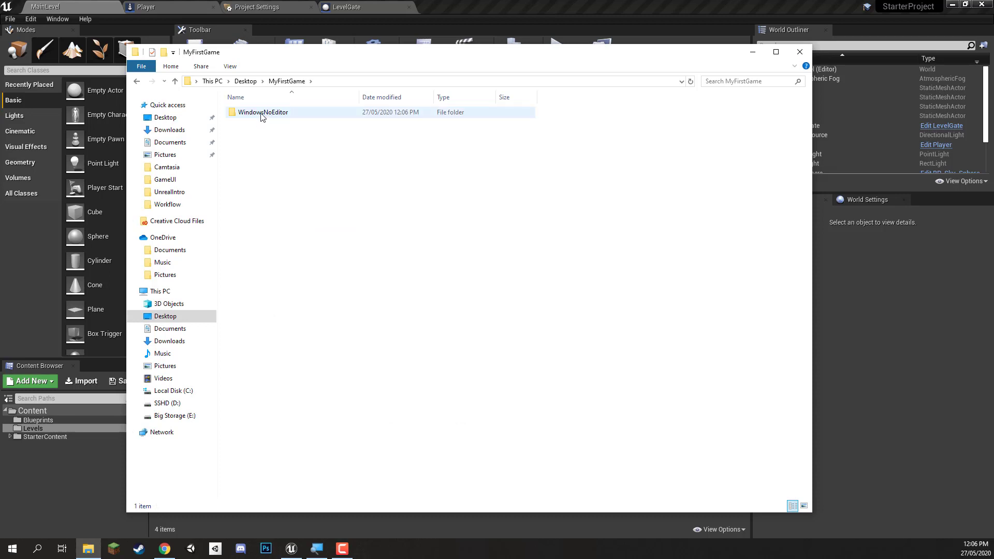
pyautogui.click(311, 114)
pyautogui.doubleClick(282, 112)
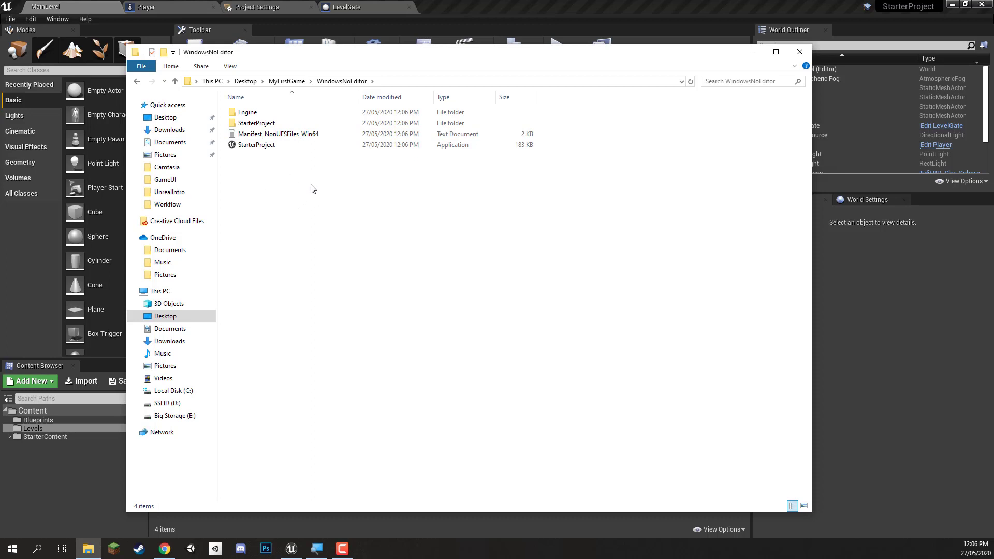
# - Run the StarterProject game, strafe with A/D and walk forward with W, then quit with Alt+F4
pyautogui.doubleClick(258, 145)
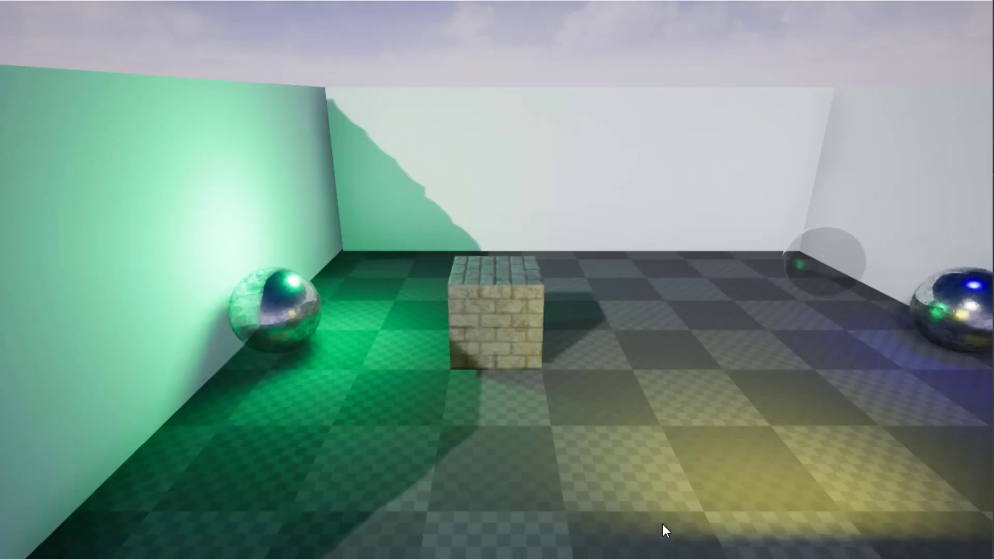
pyautogui.press('a')
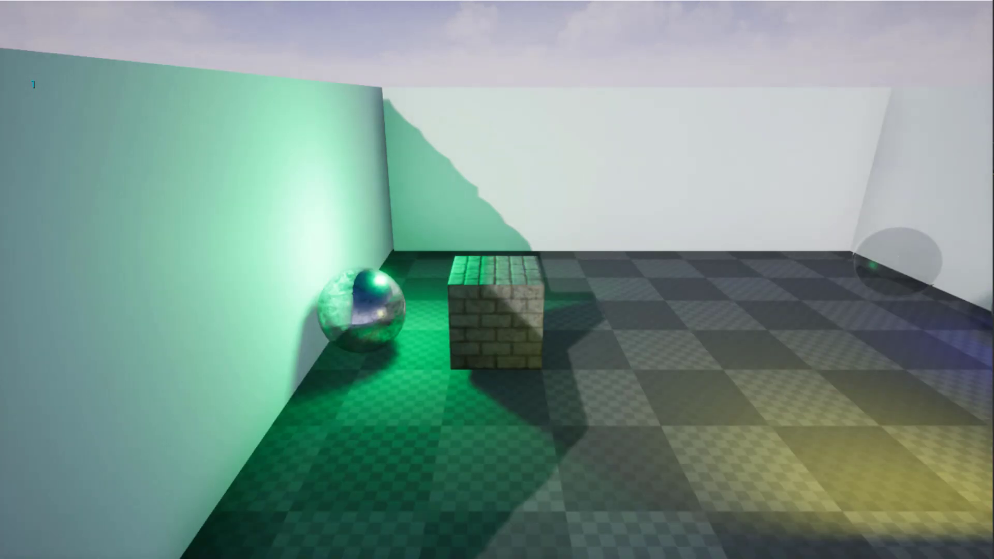
pyautogui.press('d')
pyautogui.press('a')
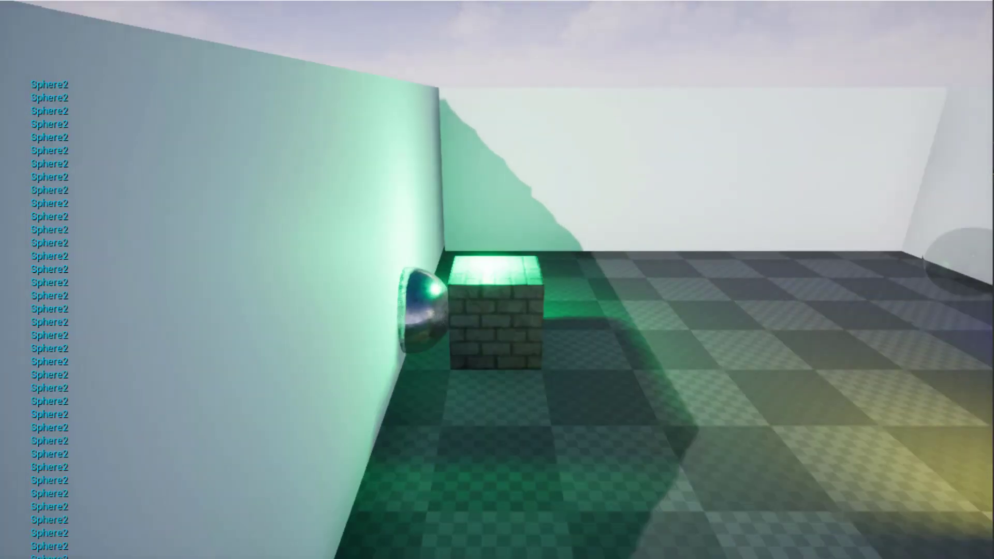
pyautogui.press('d')
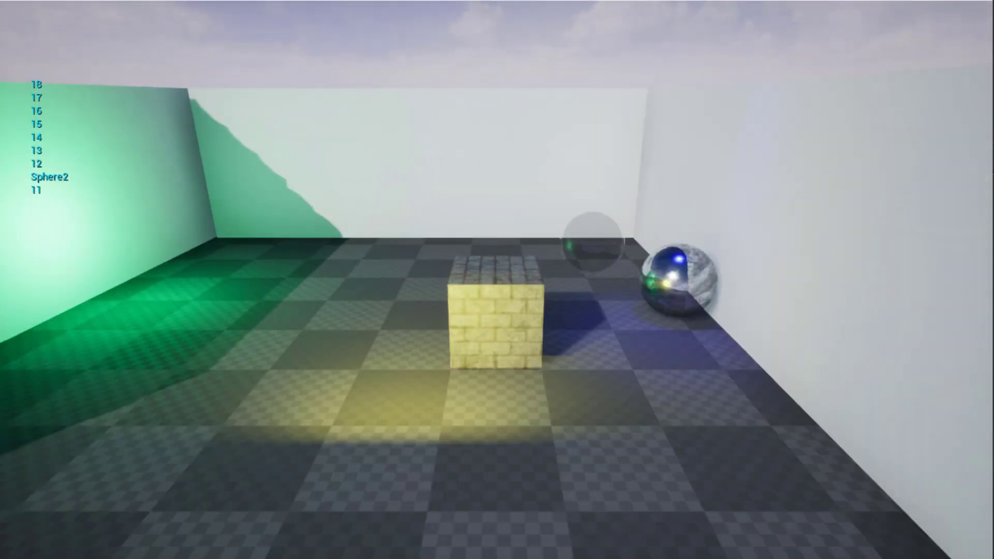
pyautogui.press('w')
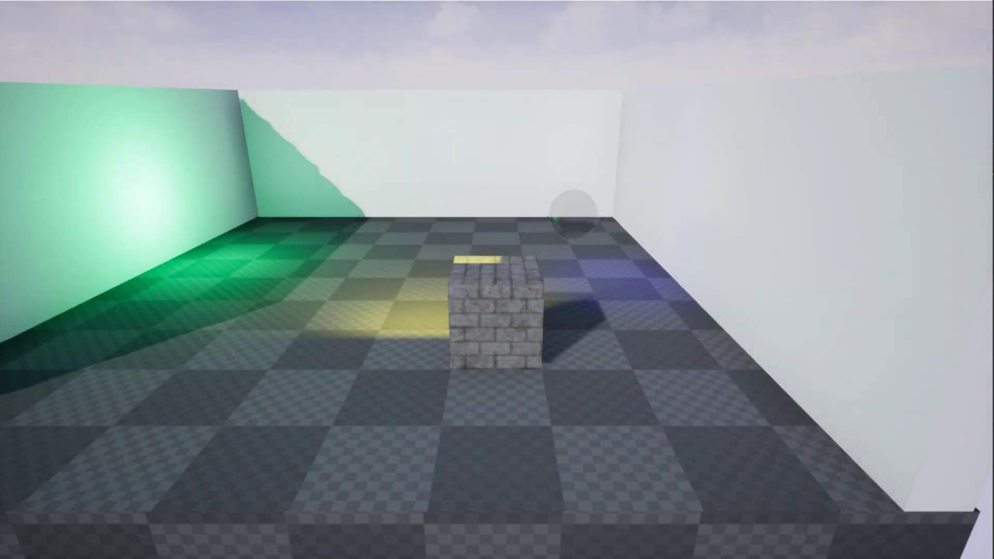
pyautogui.hotkey('alt', 'F4')
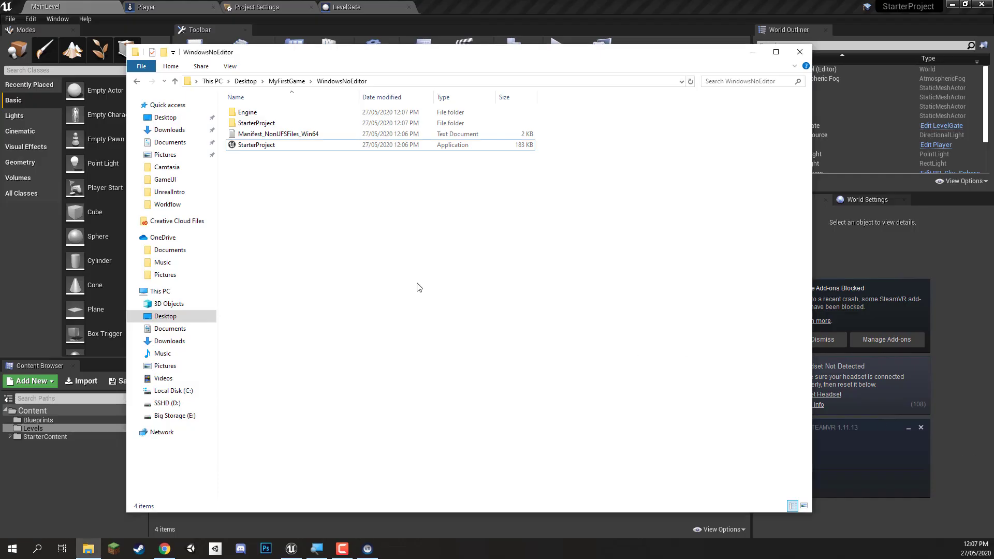
# - Go up two folder levels to the Desktop and select the MyFirstGame folder
pyautogui.press('BackSpace')
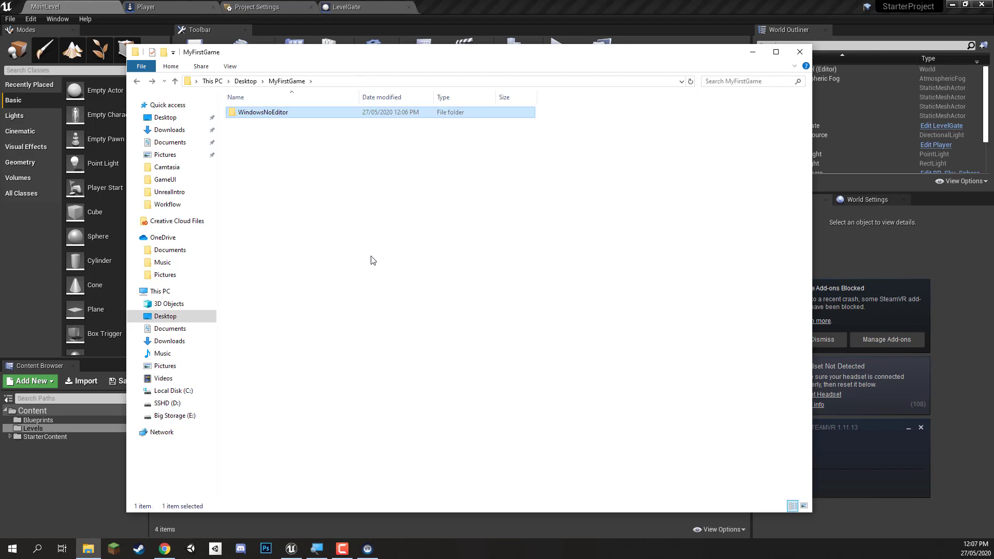
pyautogui.click(373, 224)
pyautogui.press('BackSpace')
pyautogui.click(510, 223)
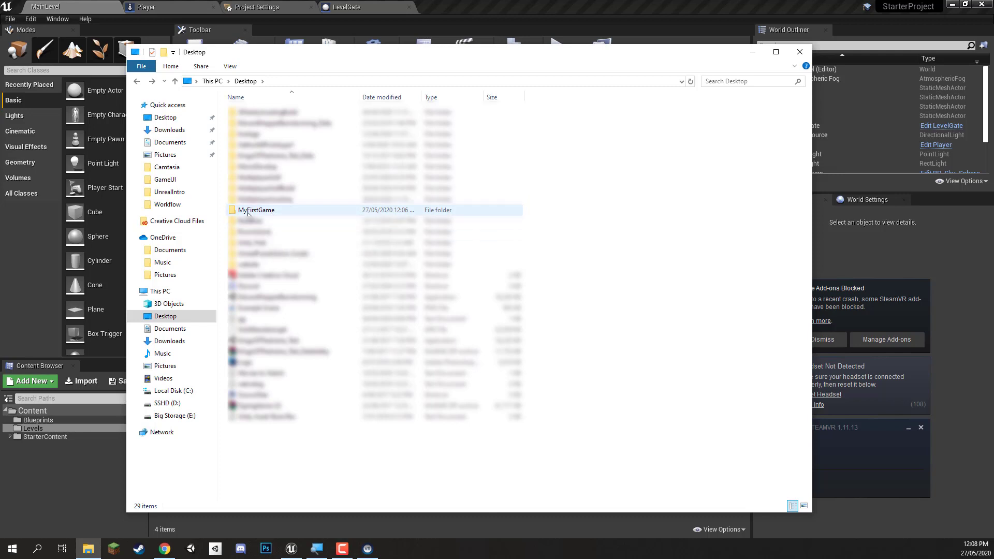
pyautogui.click(271, 212)
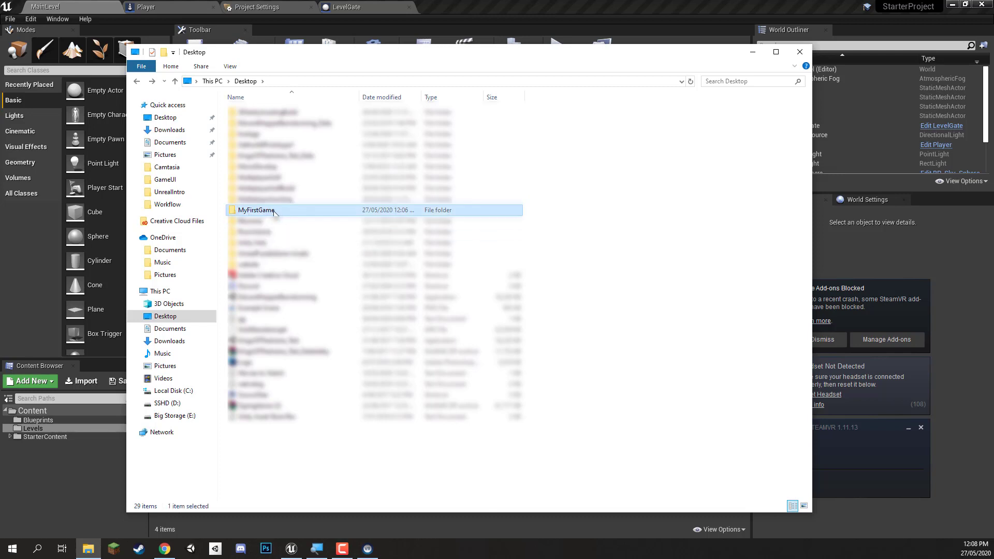
# - Zip the MyFirstGame folder via Send to > Compressed (zipped) folder, keeping the default name MyFirstGame
pyautogui.rightClick(278, 211)
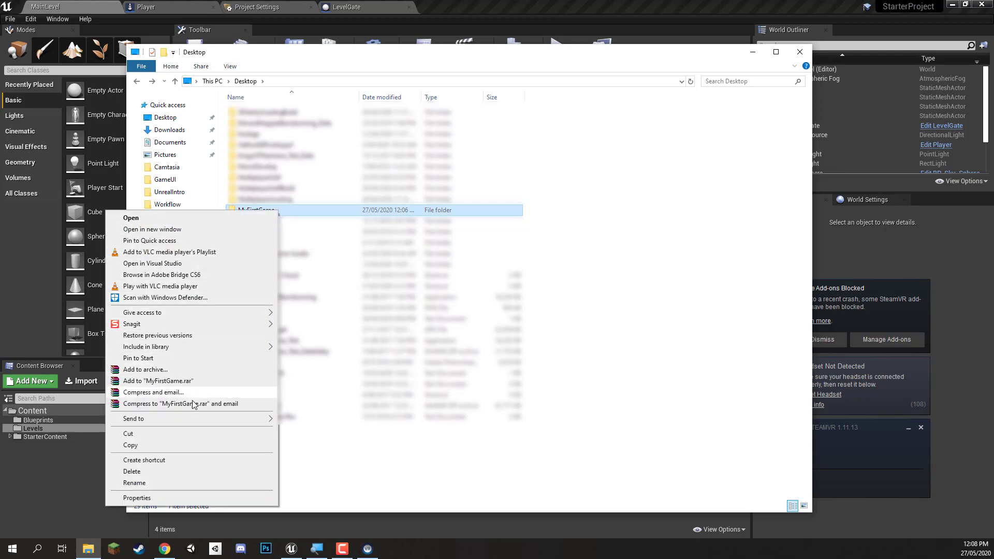
pyautogui.moveTo(195, 421)
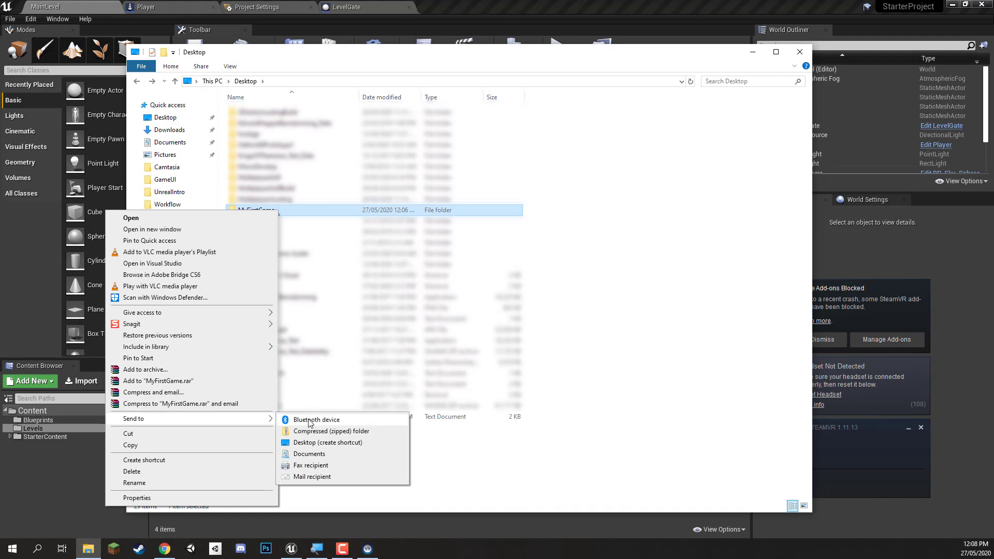
pyautogui.click(335, 433)
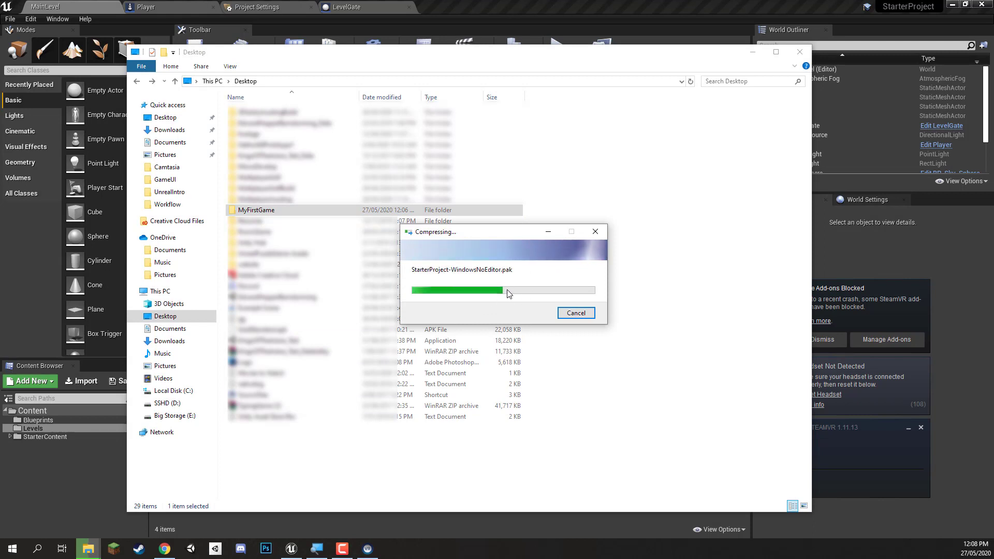
pyautogui.press('Return')
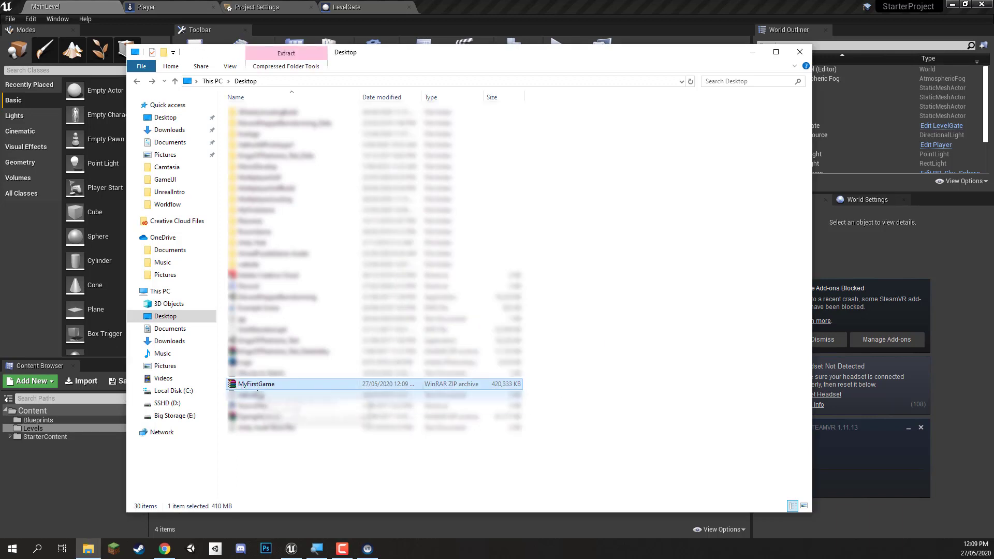